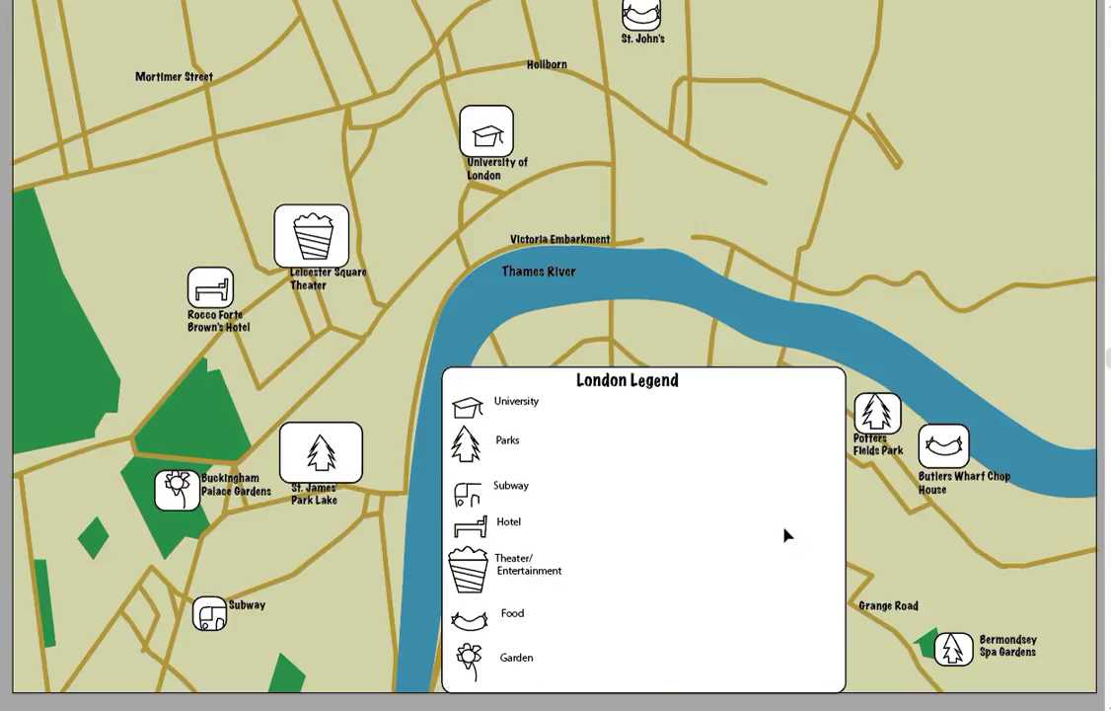
Drag the hotel icon box's corner larger, then stretch the bed symbol upward to fill it
click(213, 288)
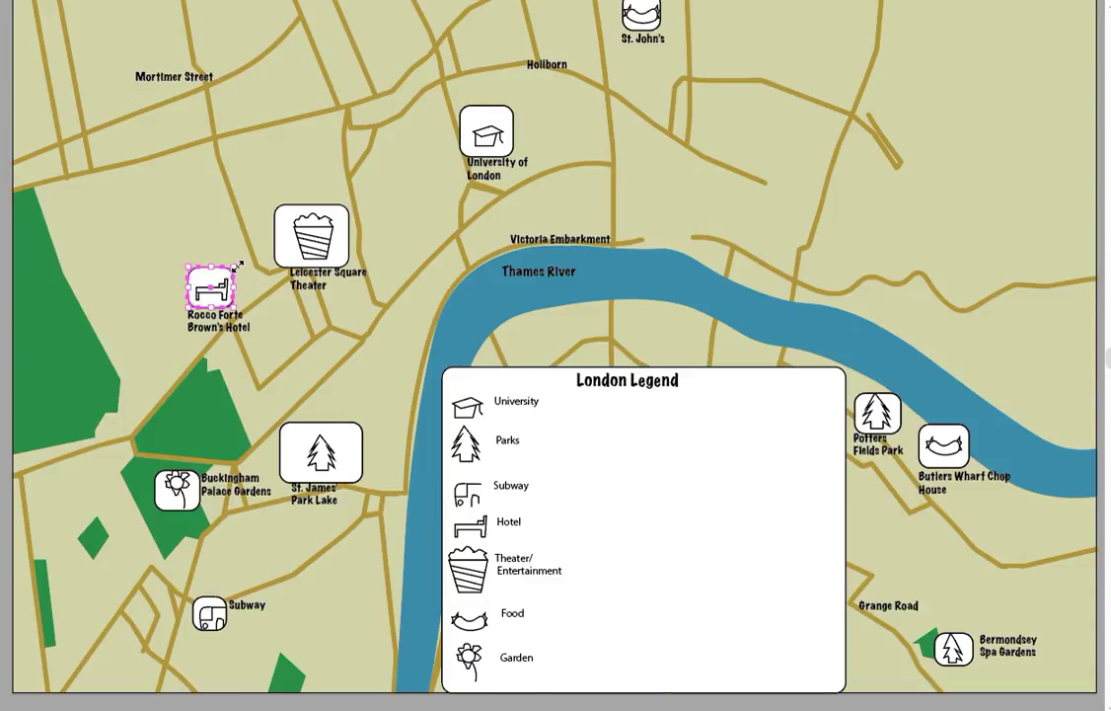
drag(240, 258, 258, 237)
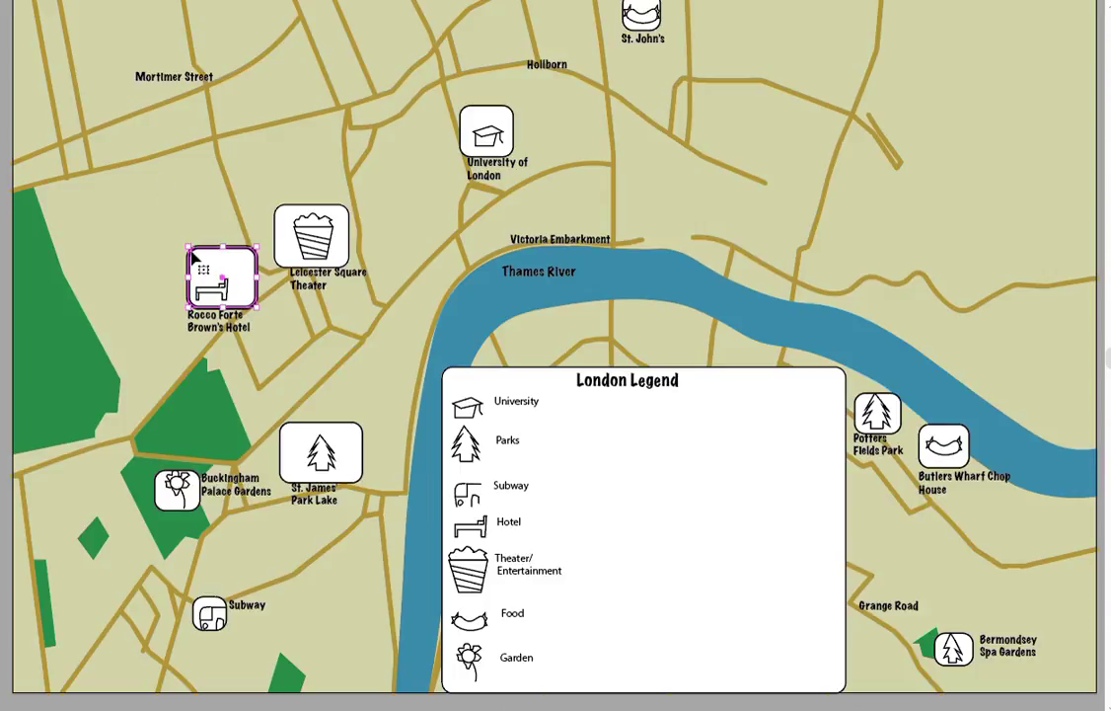
click(155, 181)
click(226, 286)
click(226, 287)
drag(226, 280, 221, 233)
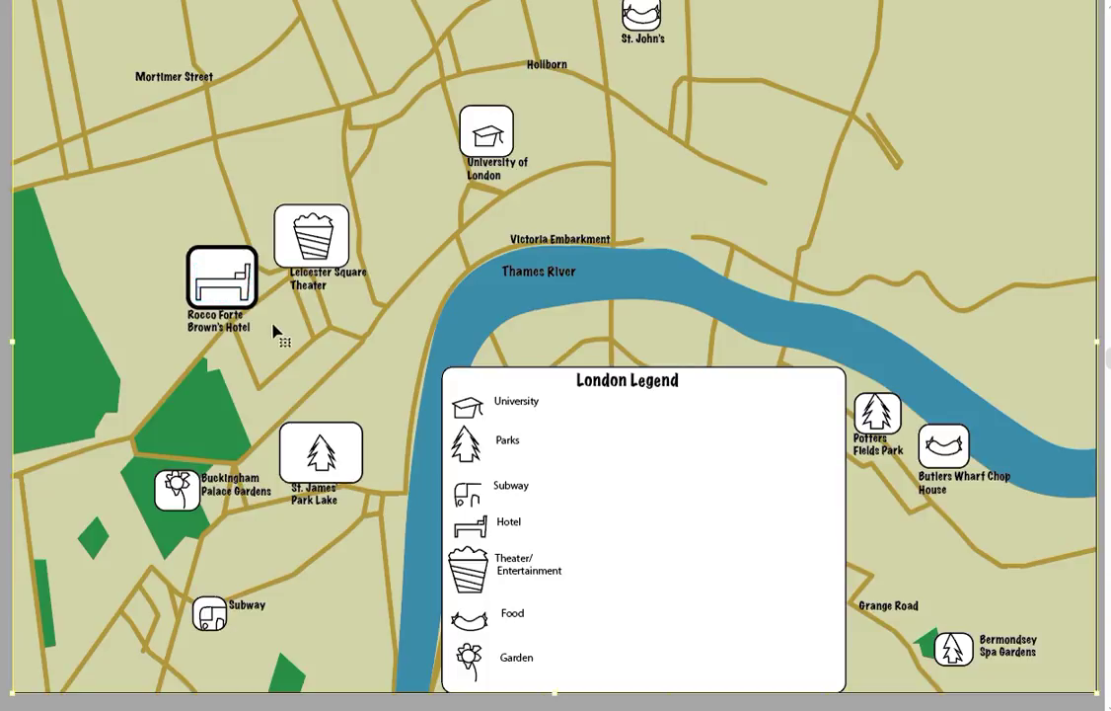
click(240, 285)
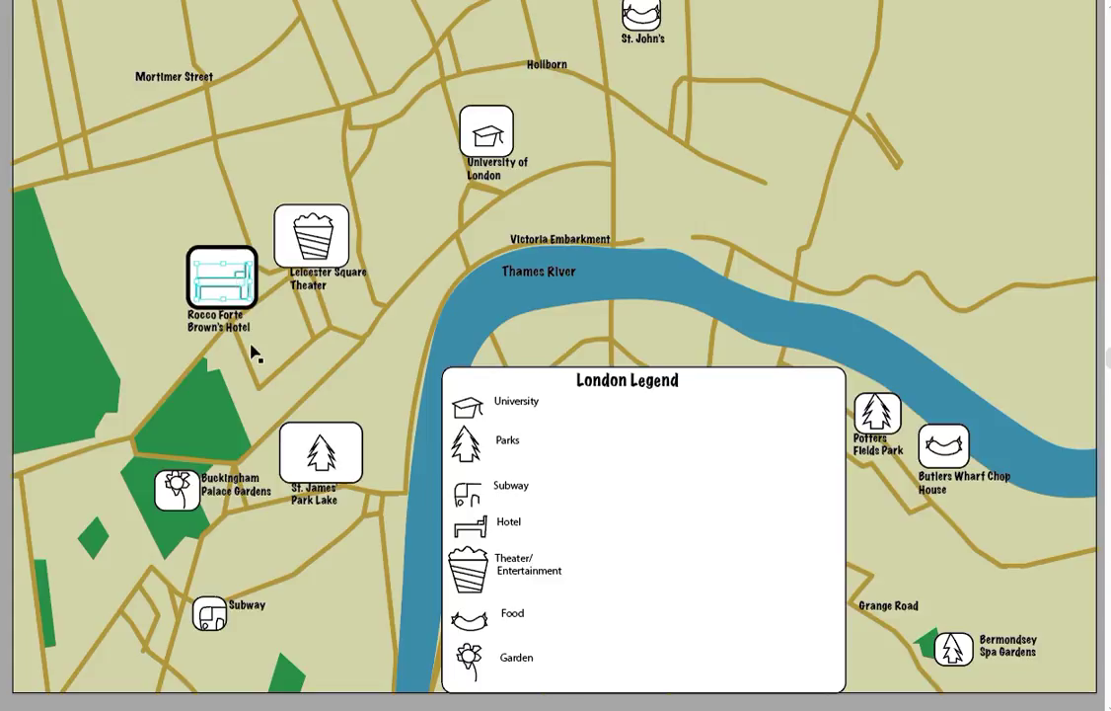
click(168, 214)
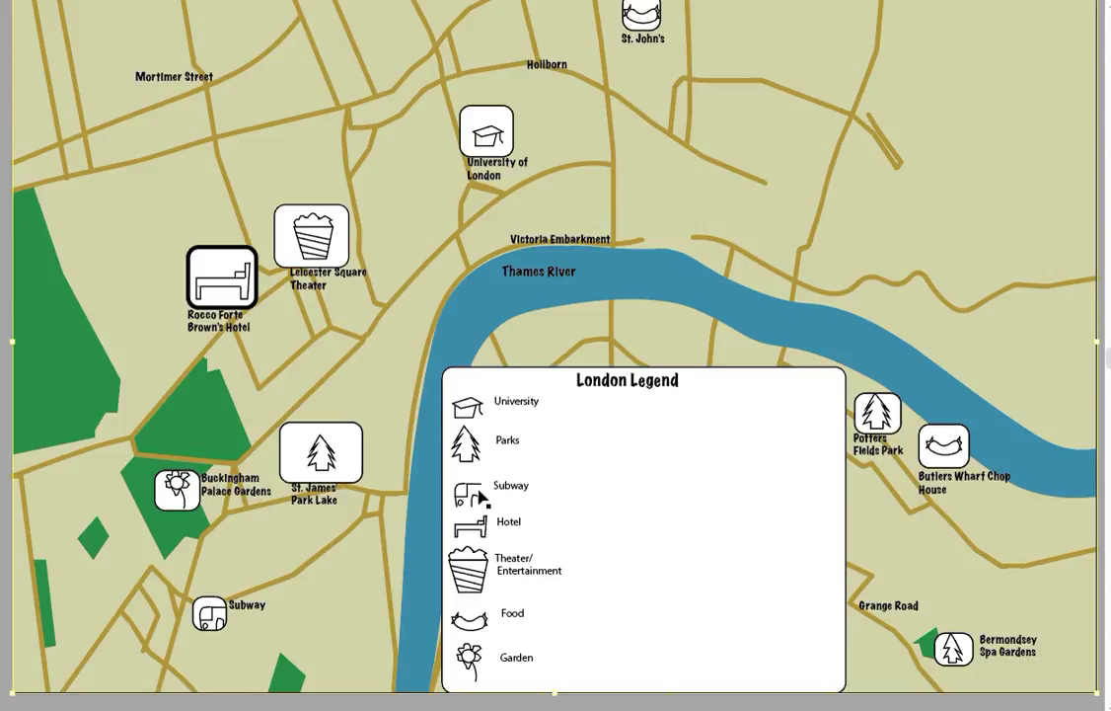
click(241, 301)
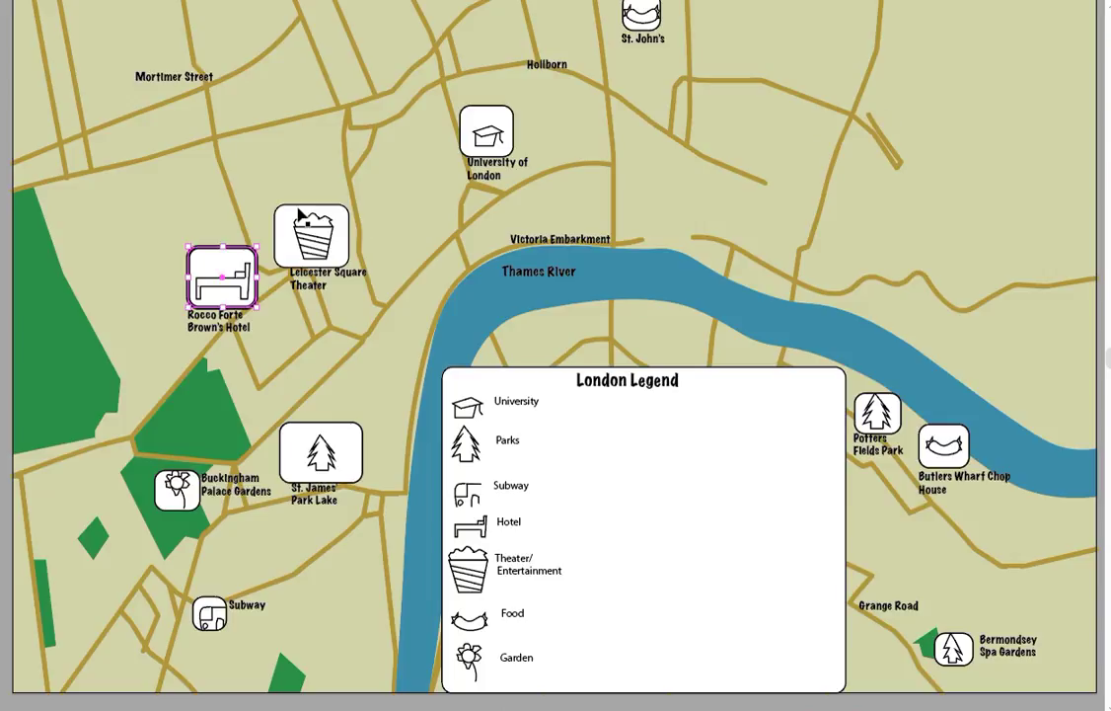
Stretch the hotel box further up and left, then nudge the bed symbol left and up
drag(184, 242, 150, 198)
click(315, 358)
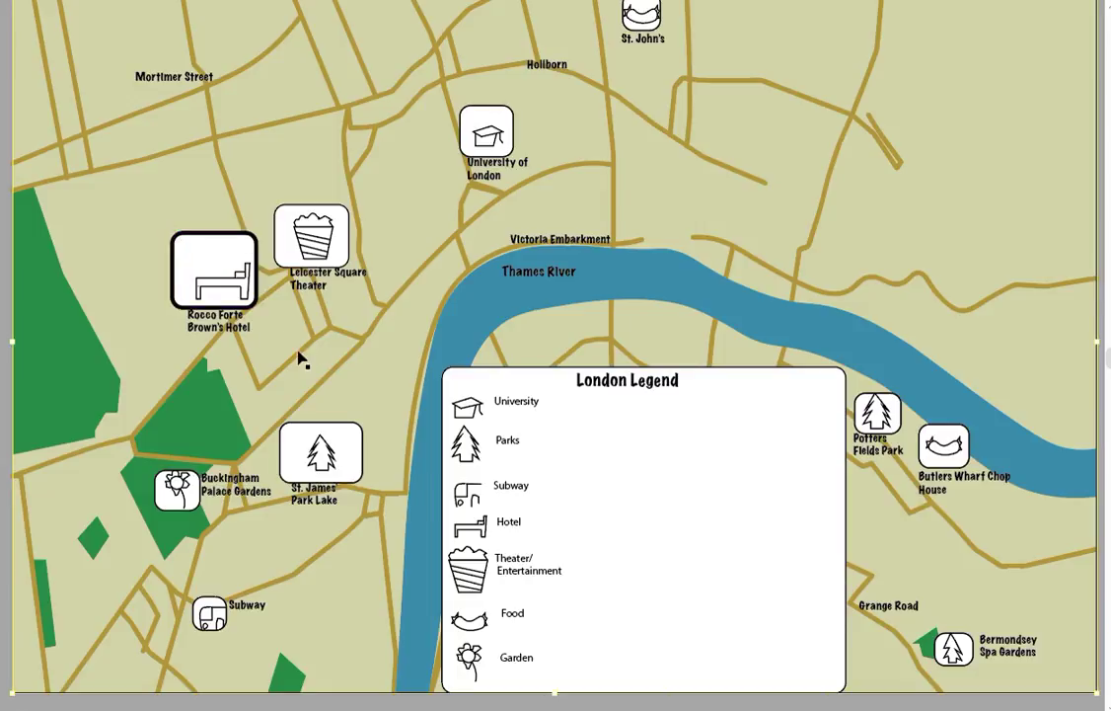
click(235, 287)
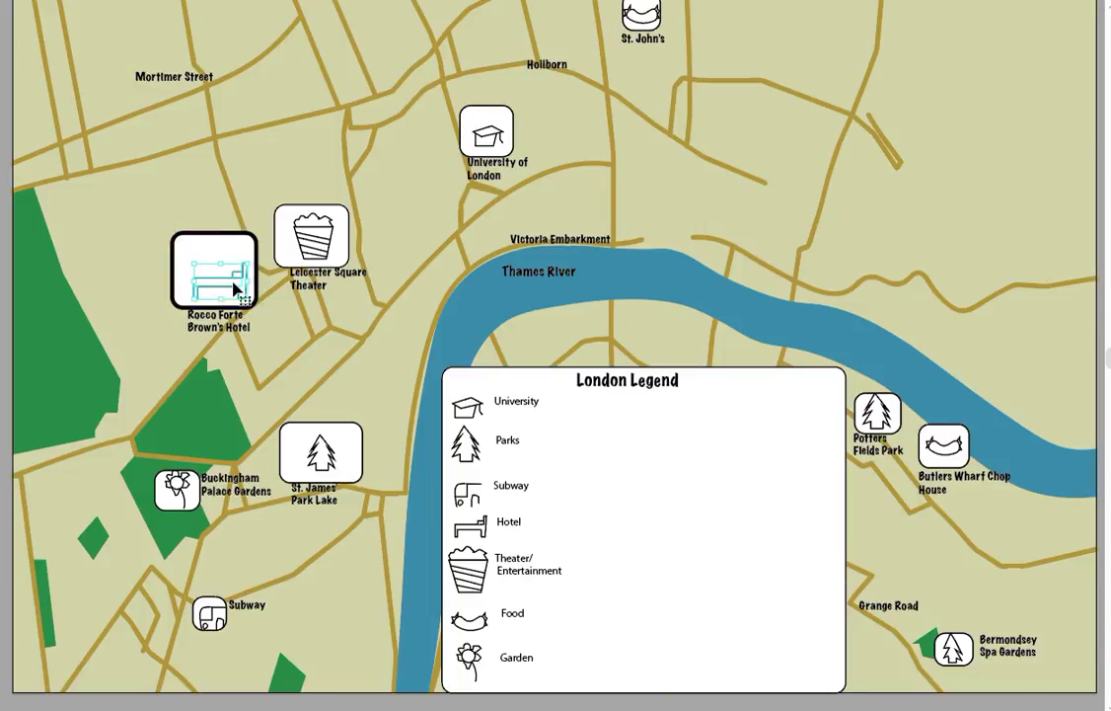
key(Left)
key(Left)
key(Left)
key(Left)
key(Up)
key(Up)
key(Up)
click(161, 206)
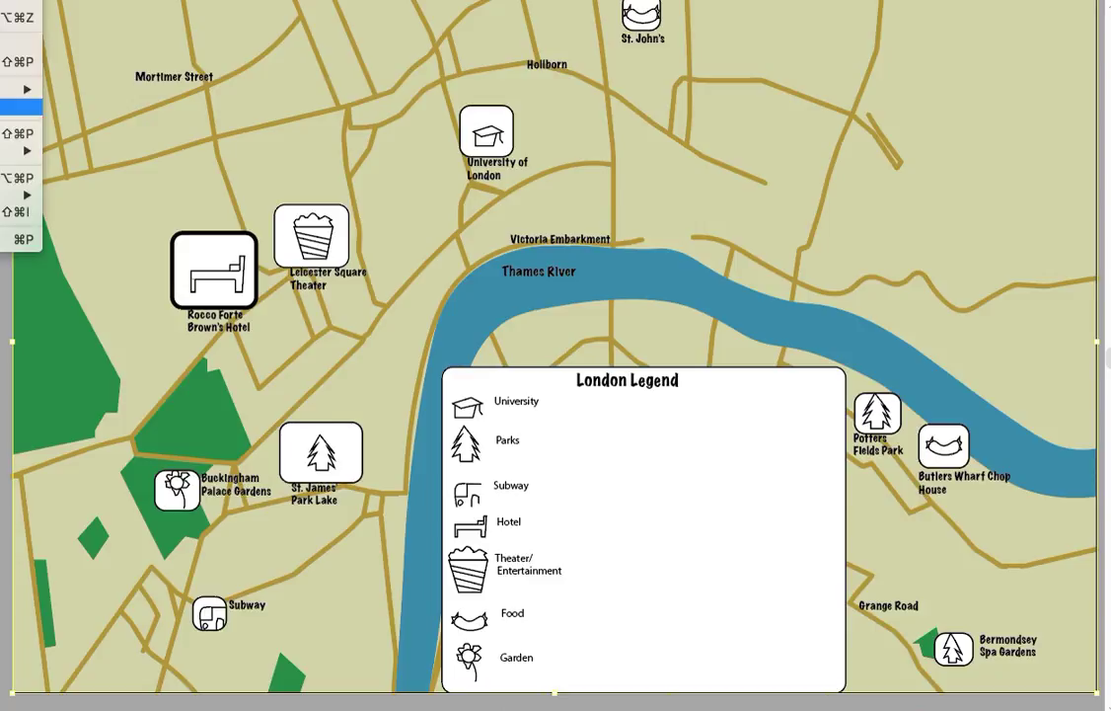
click(19, 212)
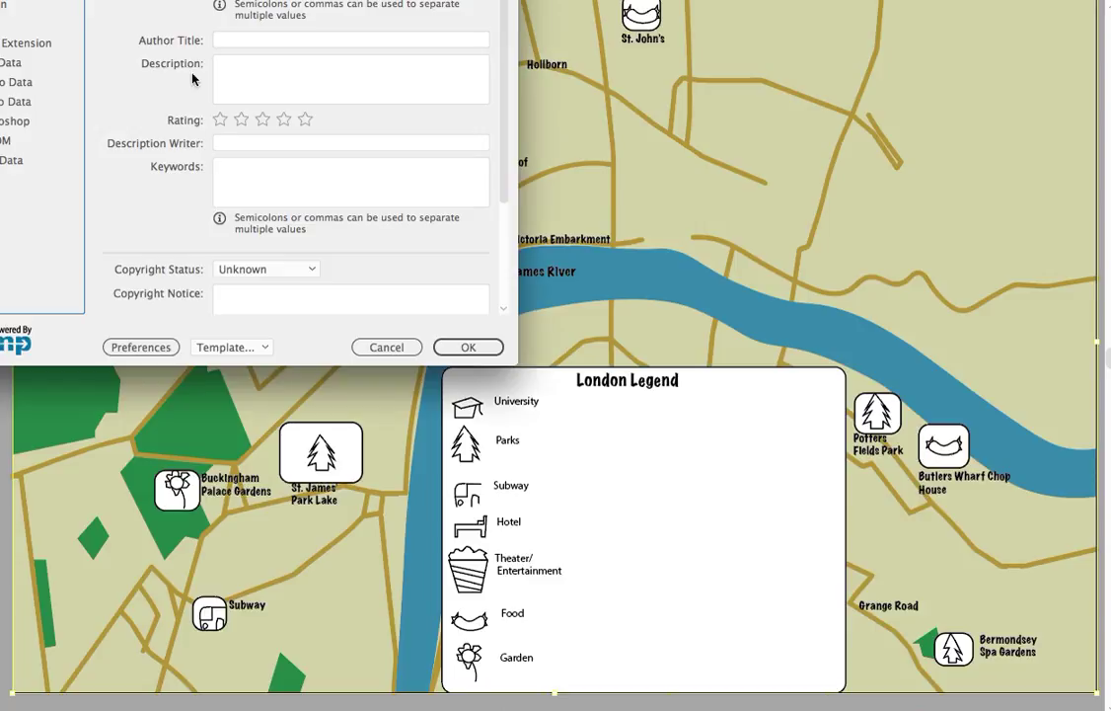
scroll(273, 284, down, 5)
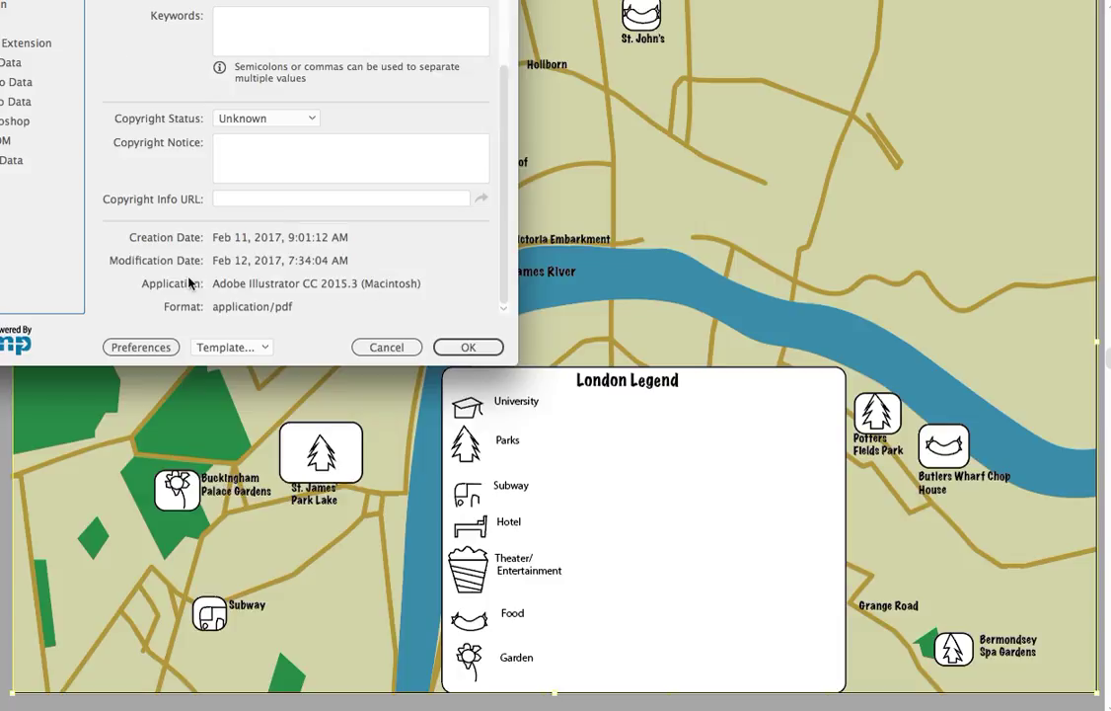
click(381, 347)
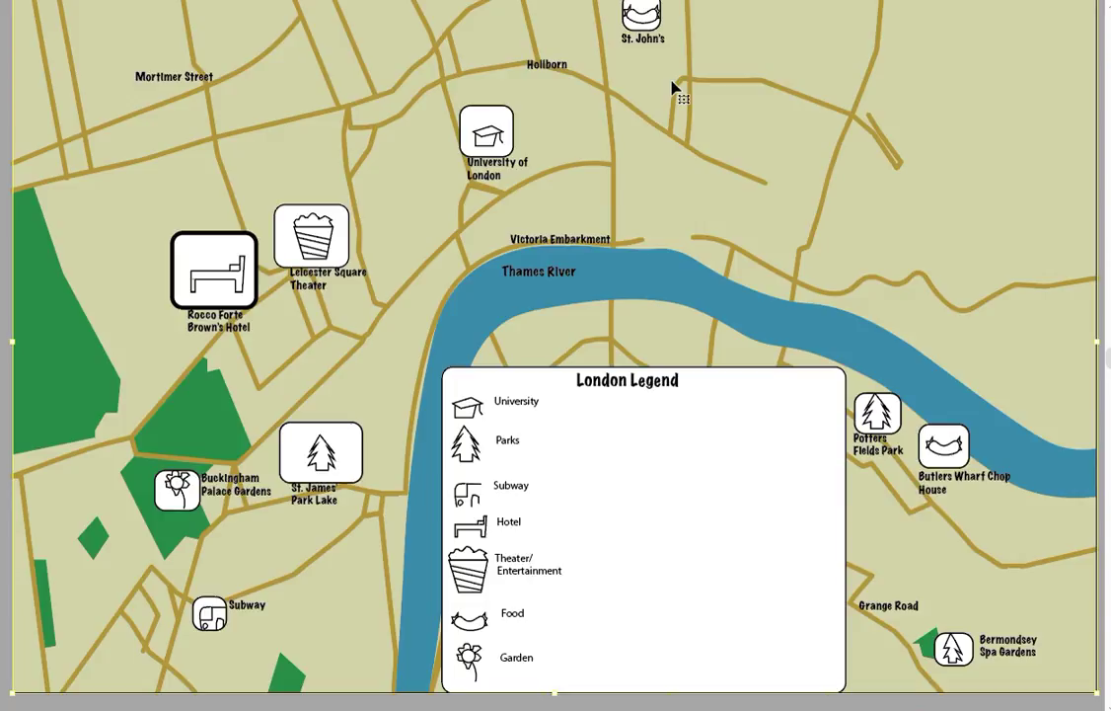
Select and deselect the Thames River label, then switch to the course page's Chicago example map
click(538, 272)
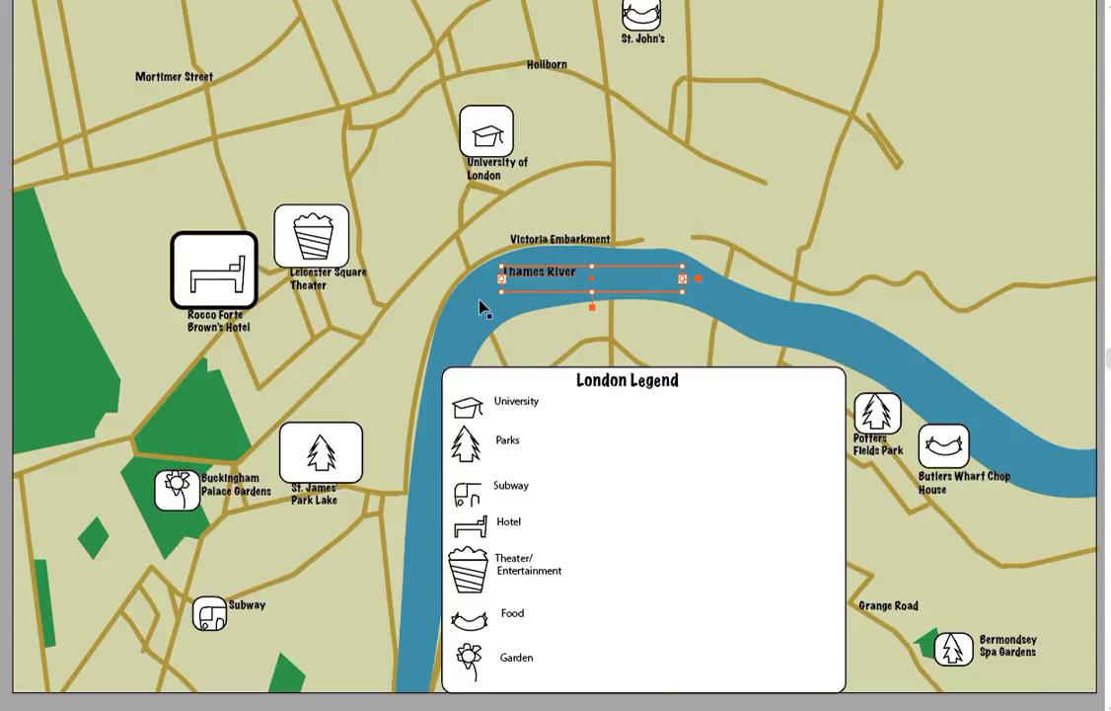
click(873, 223)
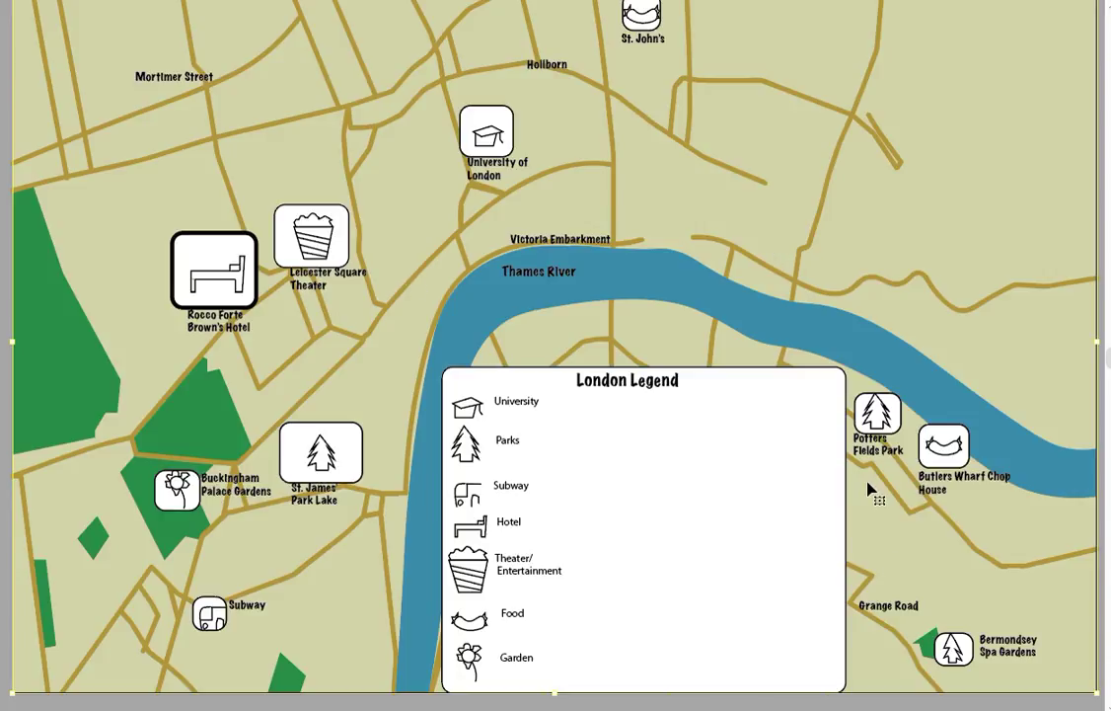
key(alt+Tab)
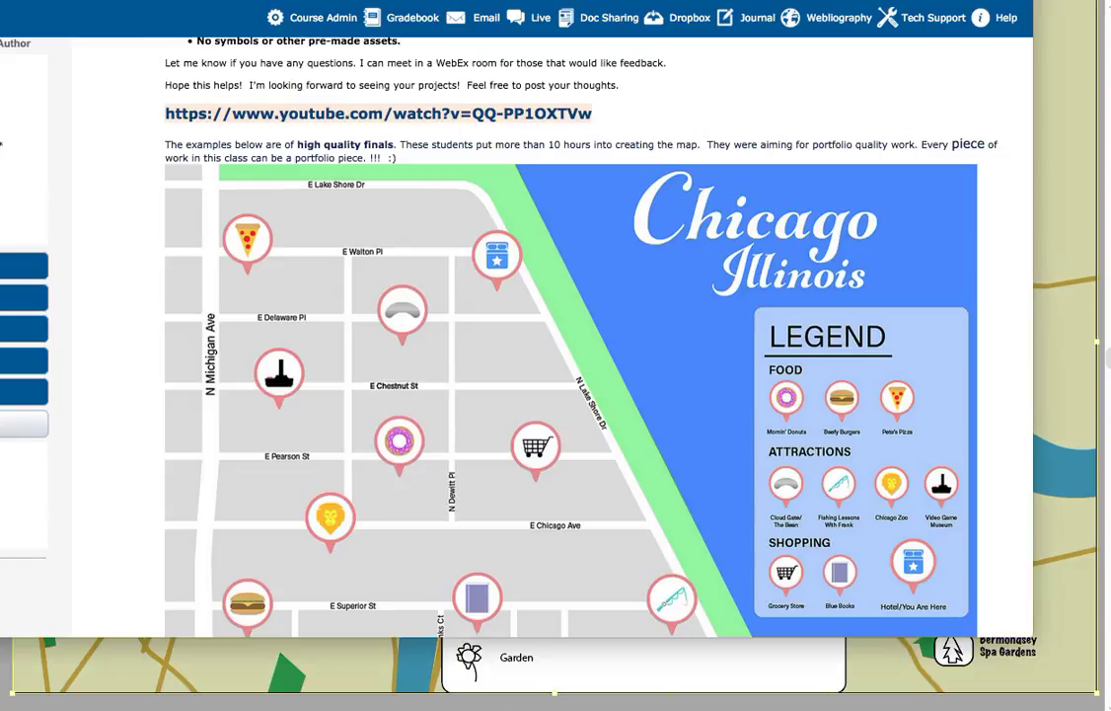
Browse the course announcement's example student maps, then return to the London map document
scroll(510, 188, down, 3)
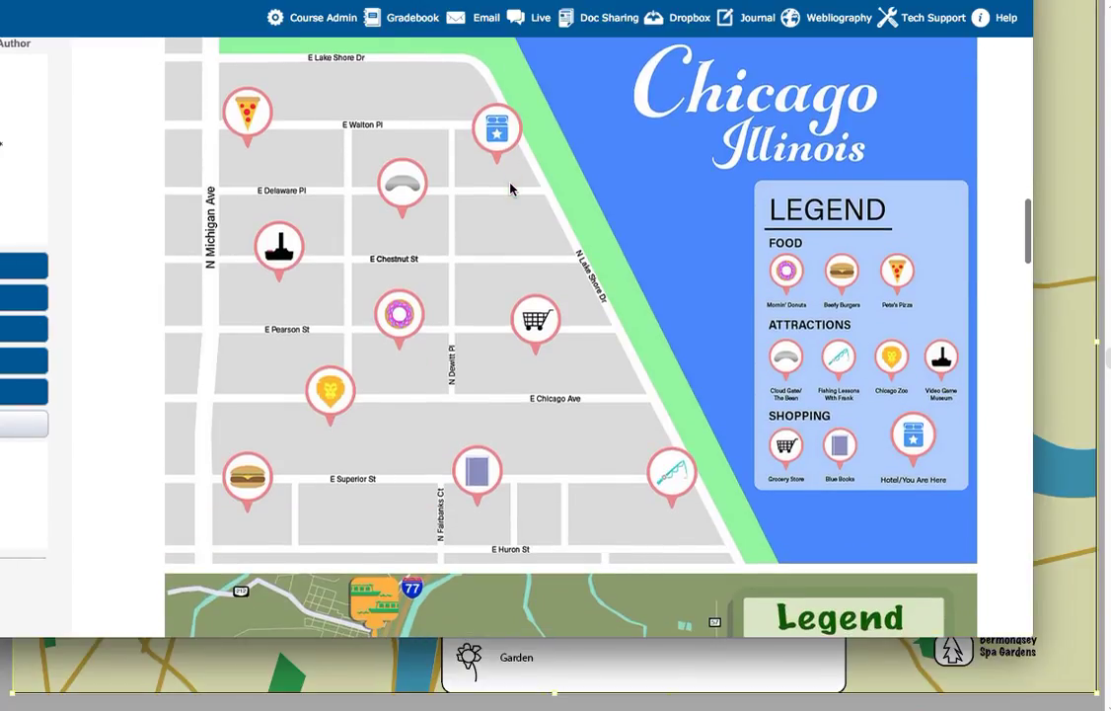
scroll(510, 187, up, 2)
scroll(510, 187, down, 1)
scroll(511, 187, down, 1)
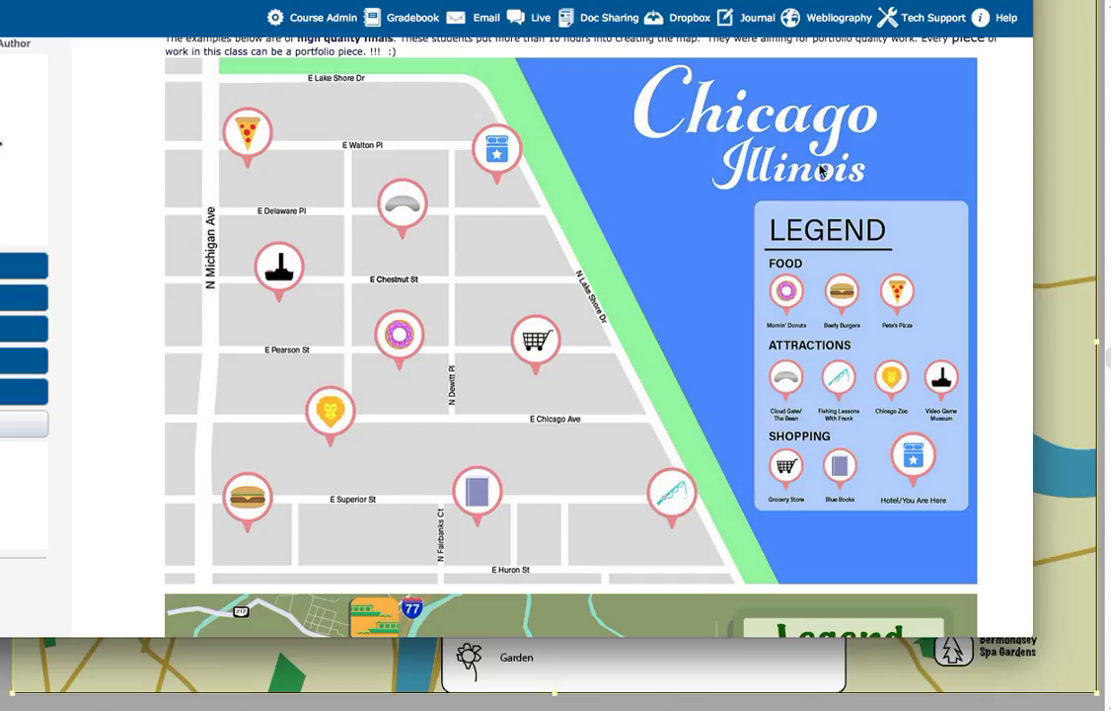
scroll(628, 223, up, 3)
scroll(628, 224, up, 1)
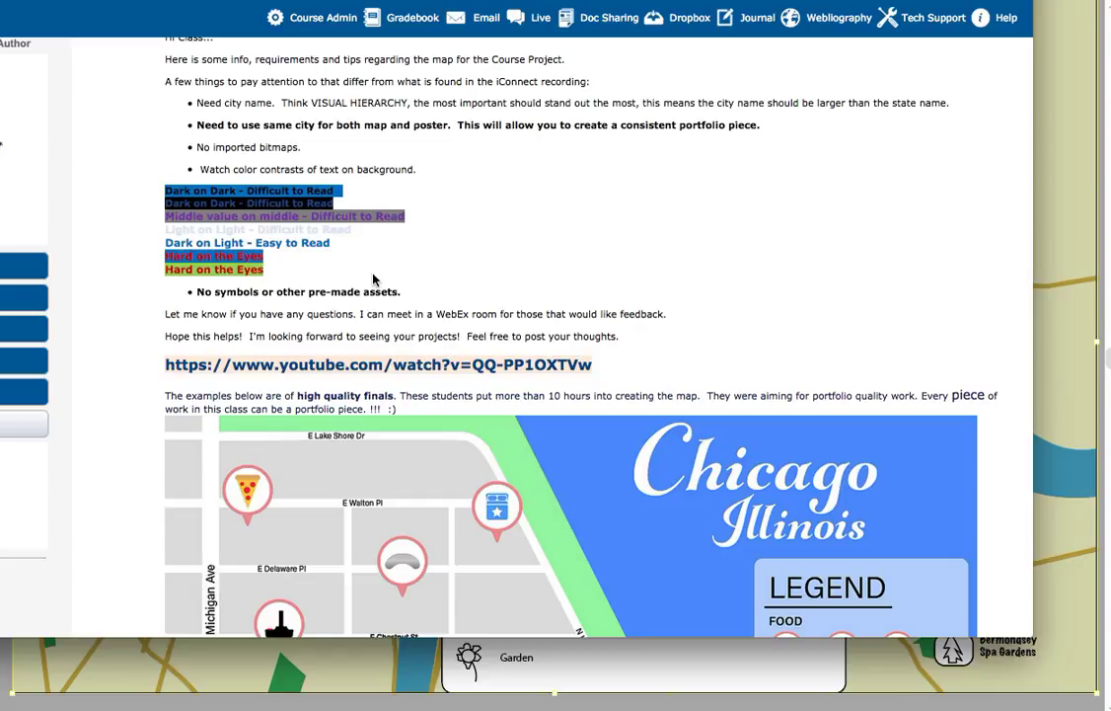
scroll(373, 279, up, 3)
scroll(373, 279, down, 2)
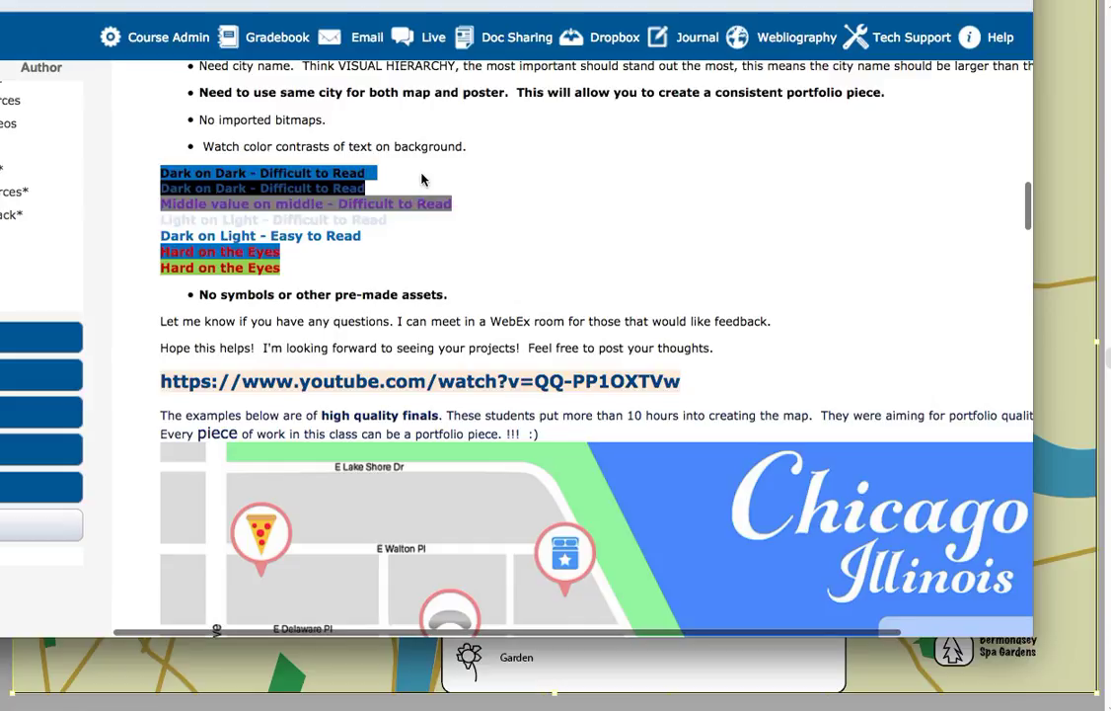
scroll(550, 208, down, 10)
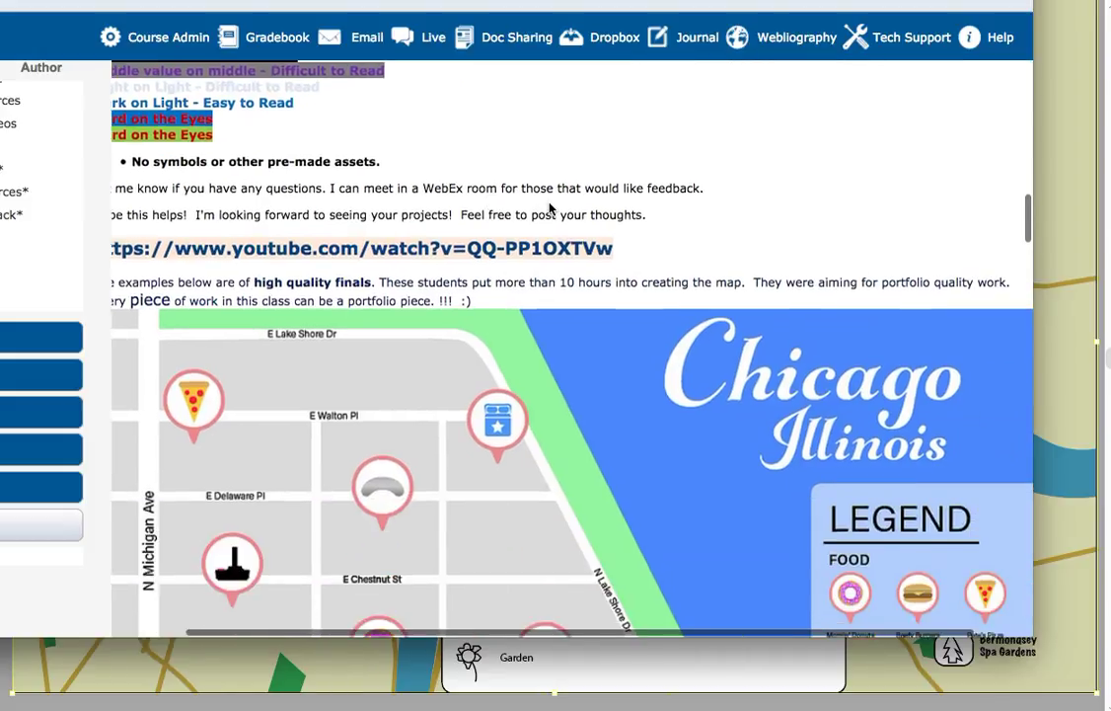
scroll(550, 209, down, 5)
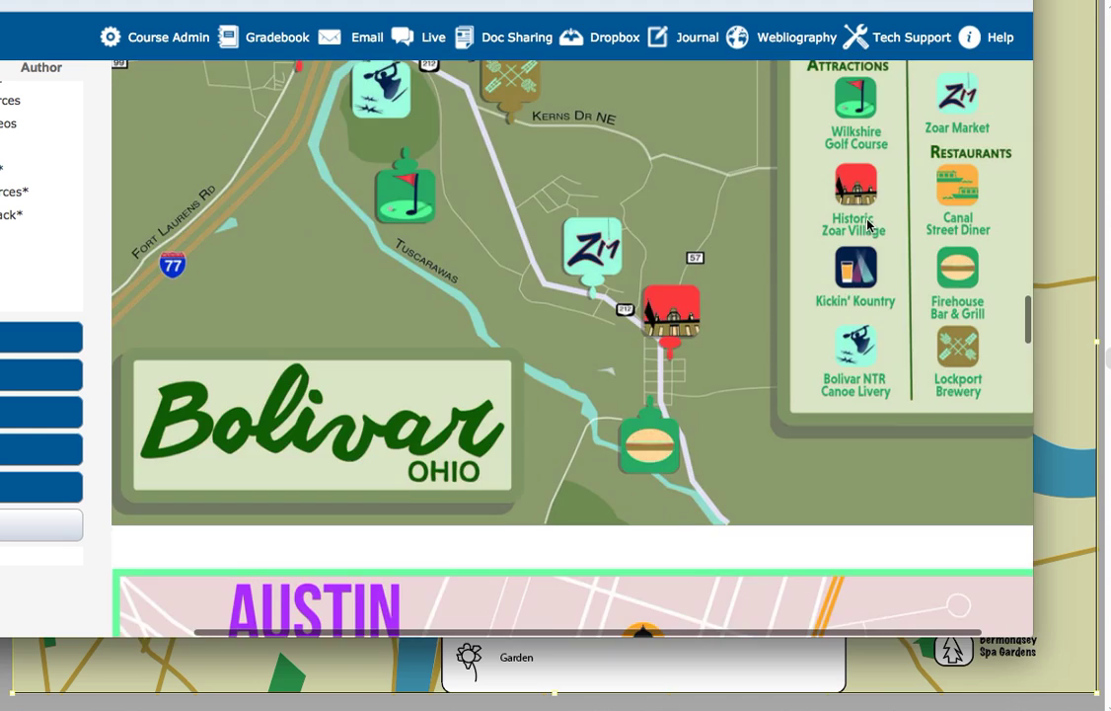
scroll(866, 225, down, 5)
scroll(869, 225, up, 5)
scroll(869, 225, up, 3)
scroll(869, 225, right, 1)
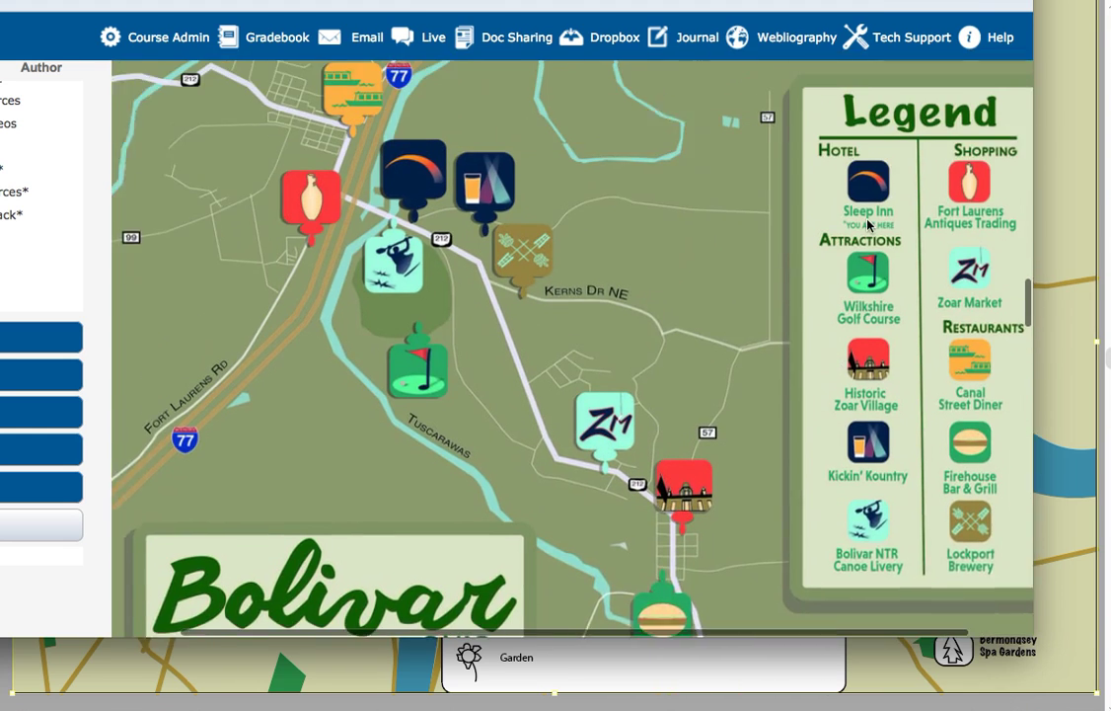
scroll(802, 156, up, 5)
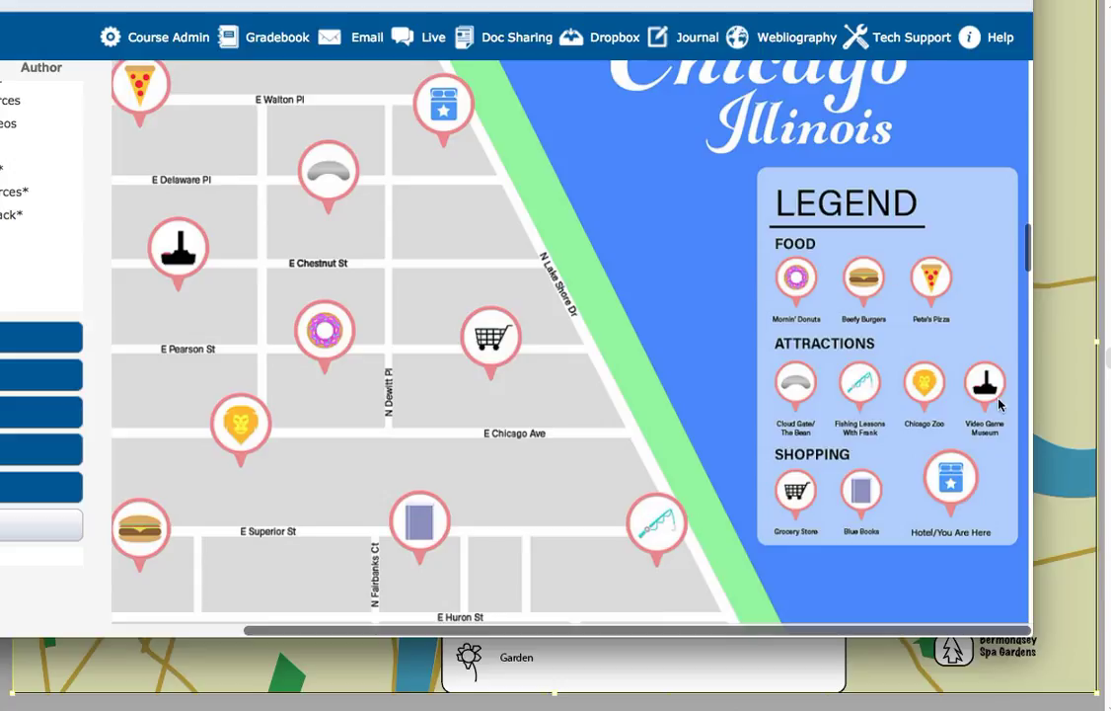
click(320, 677)
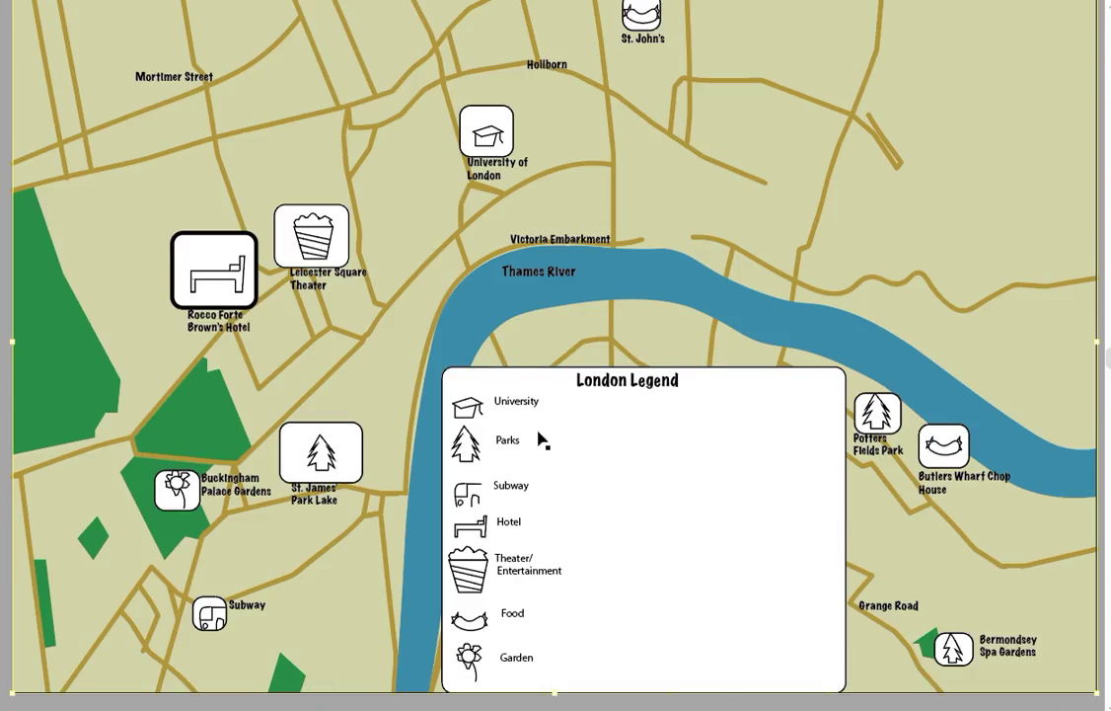